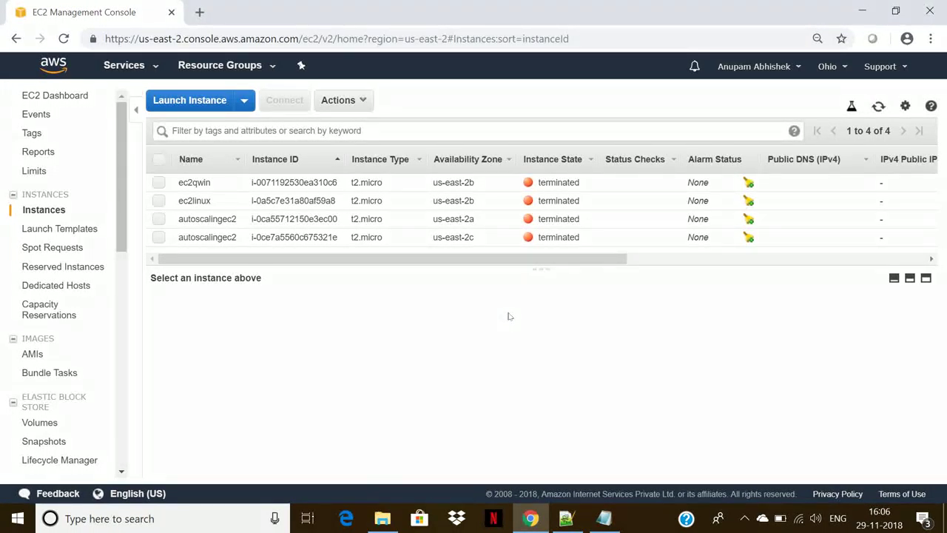
- Start launching an instance from Amazon Linux AMI 2018.03.0 with type t2.micro, keeping the default instance details and storage
{"action": "left_click", "coordinate": [176, 100]}
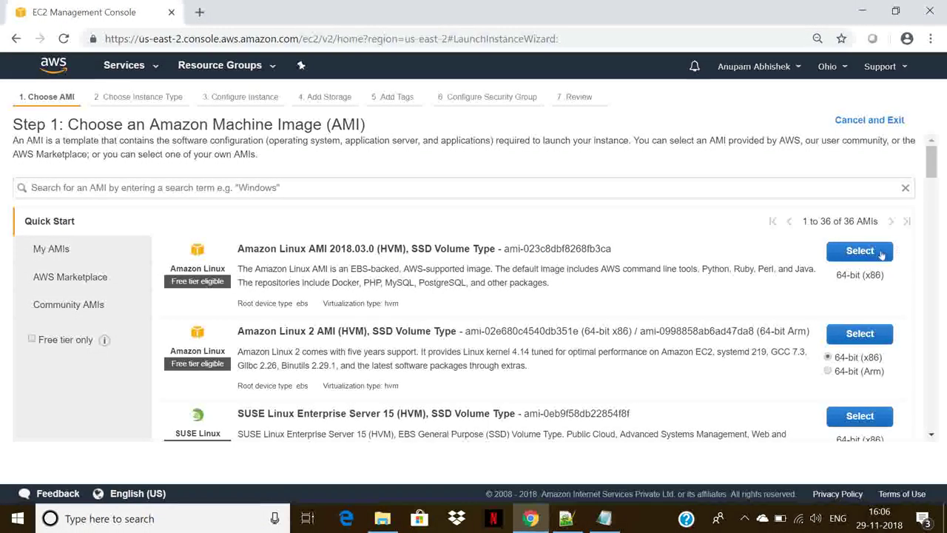
{"action": "left_click", "coordinate": [860, 253]}
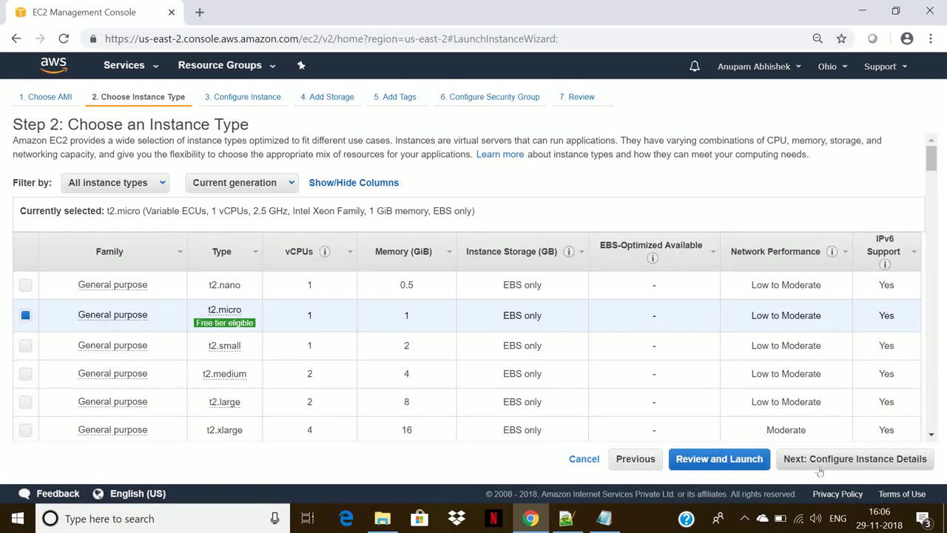
{"action": "left_click", "coordinate": [819, 460]}
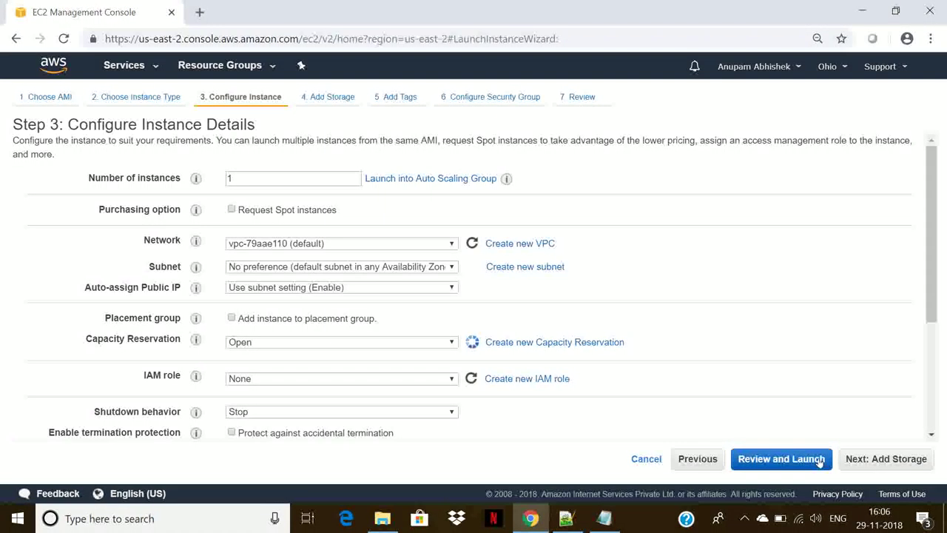
{"action": "left_click", "coordinate": [857, 460]}
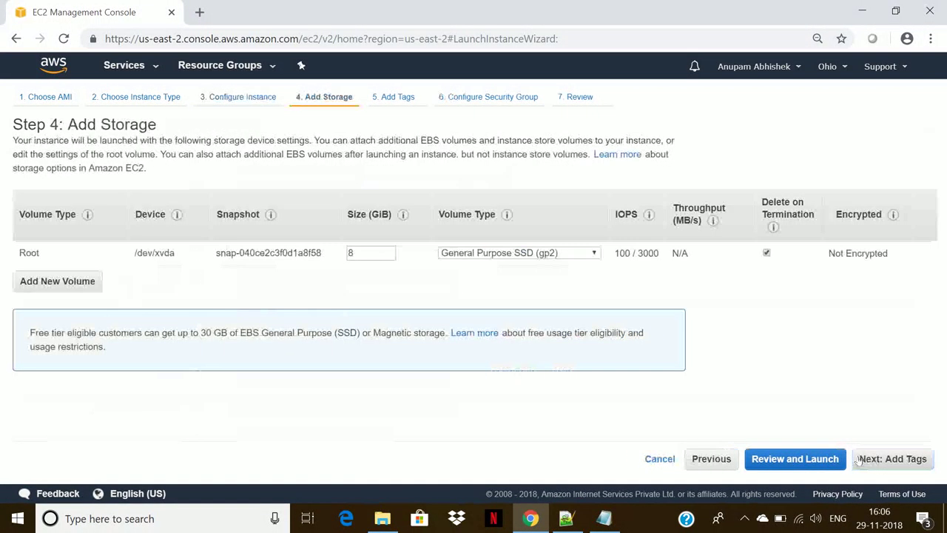
{"action": "left_click", "coordinate": [888, 460]}
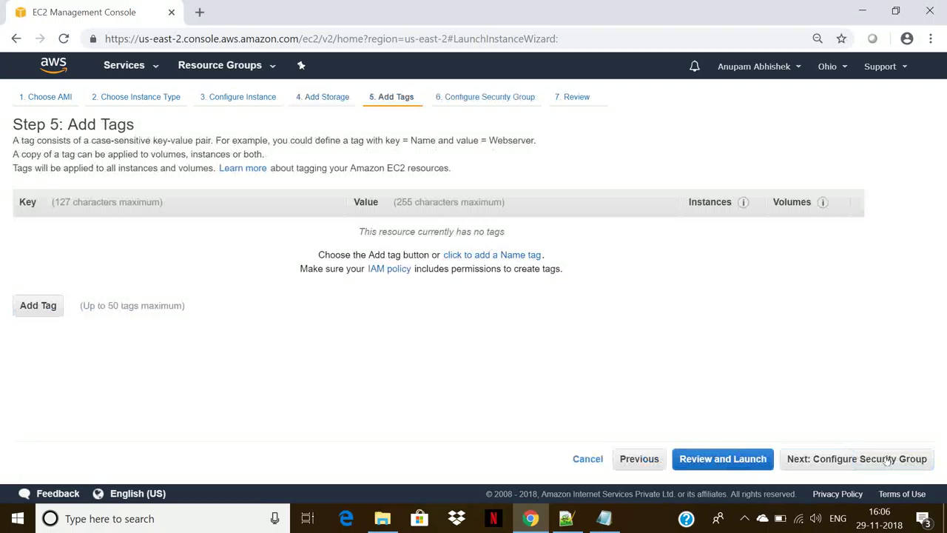
- Add a tag with key Name and value node1, and proceed to the security group configuration
{"action": "left_click", "coordinate": [30, 309]}
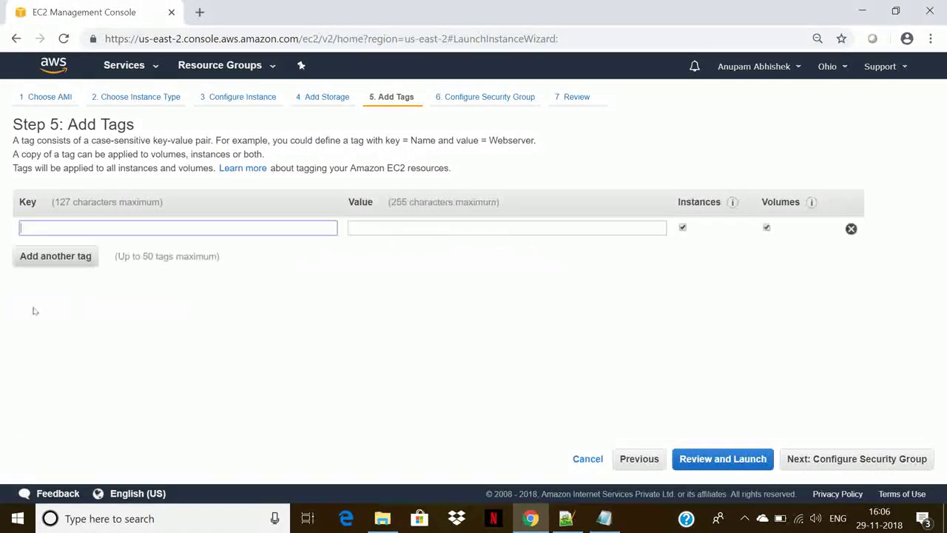
{"action": "type", "text": "Name"}
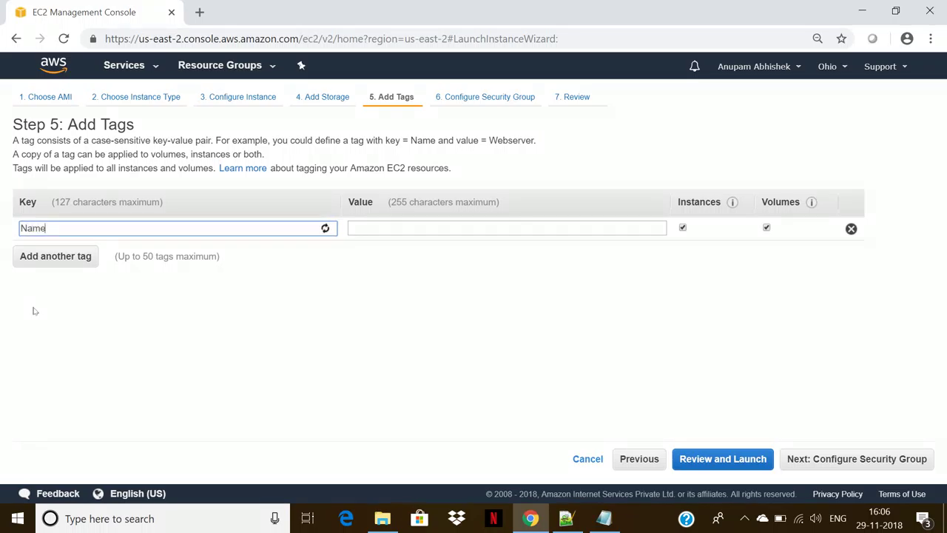
{"action": "key", "text": "Tab"}
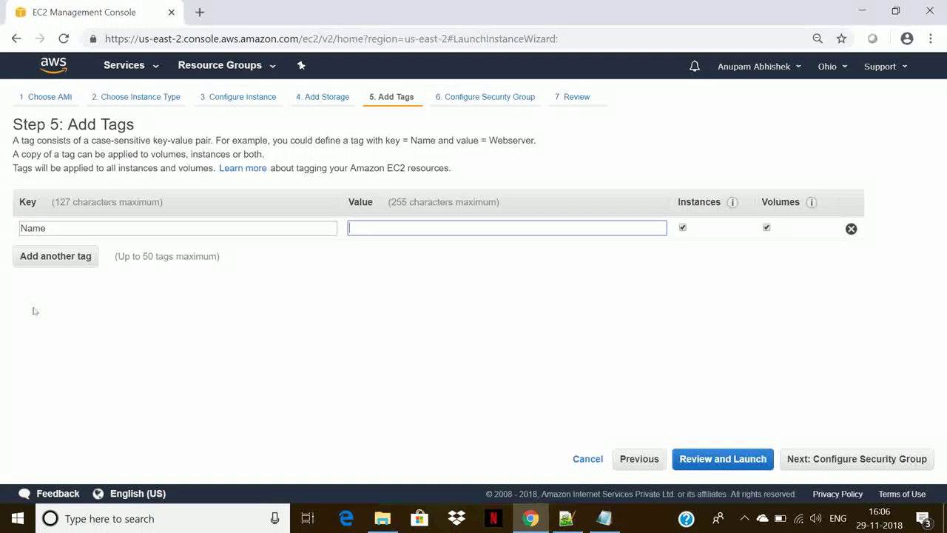
{"action": "type", "text": "node1"}
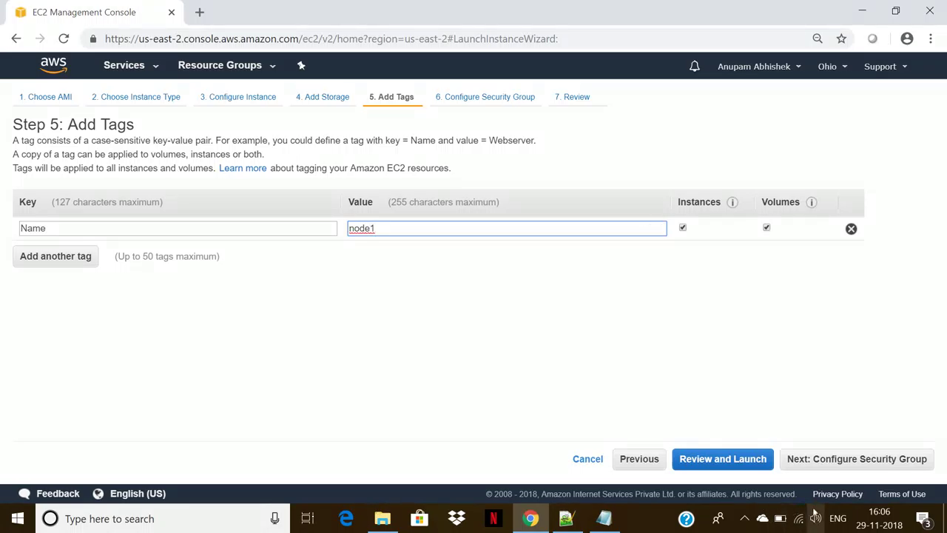
{"action": "left_click", "coordinate": [836, 460]}
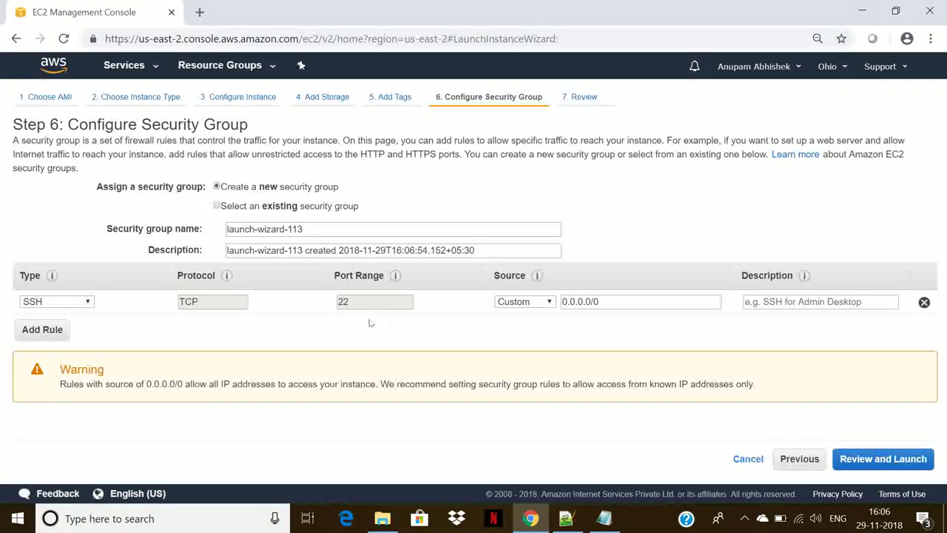
- Add two rules to the new security group, one of type HTTP and one of type HTTPS
{"action": "left_click", "coordinate": [34, 330]}
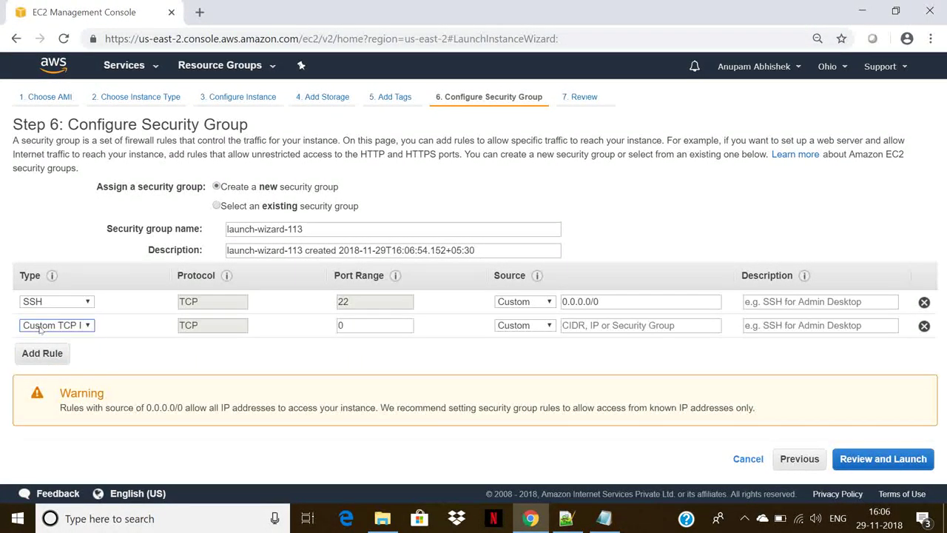
{"action": "left_click", "coordinate": [33, 353]}
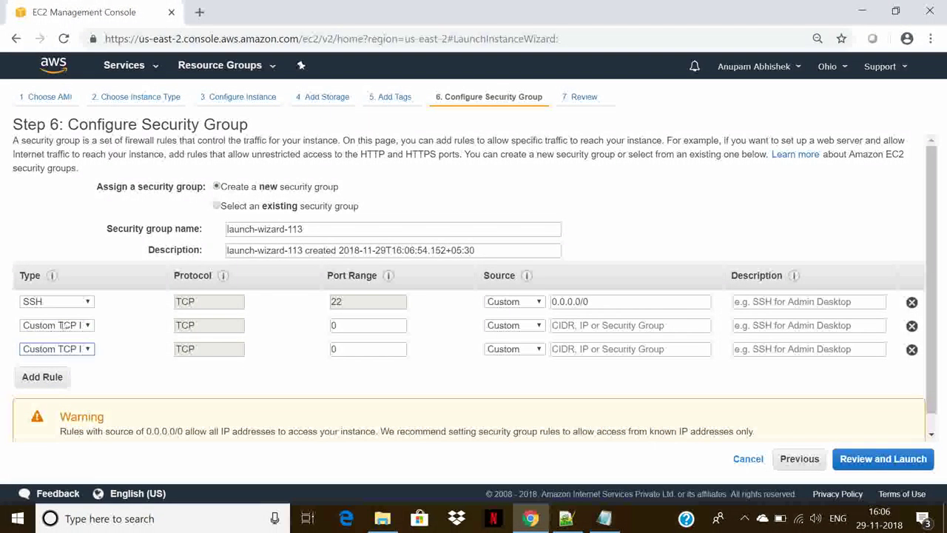
{"action": "left_click", "coordinate": [64, 325]}
{"action": "key", "text": "h"}
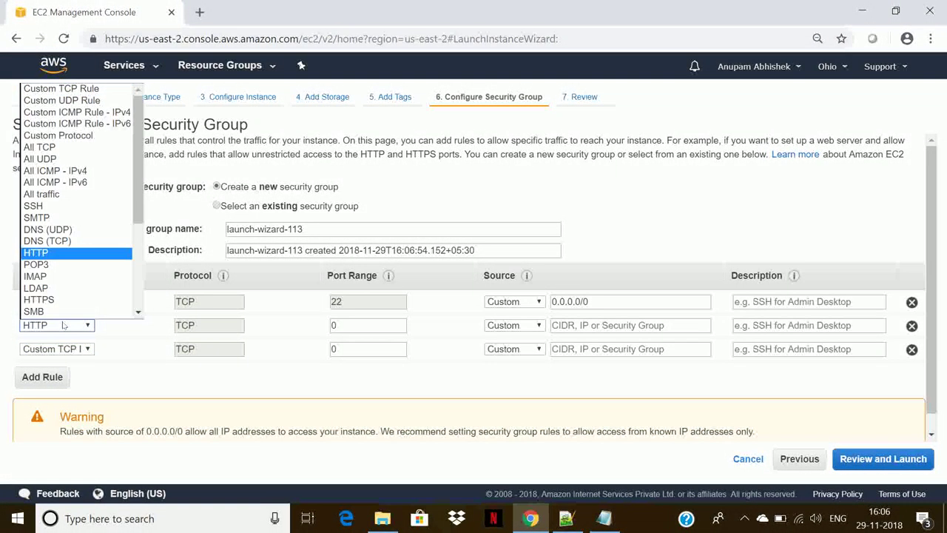
{"action": "key", "text": "Return"}
{"action": "key", "text": "Tab"}
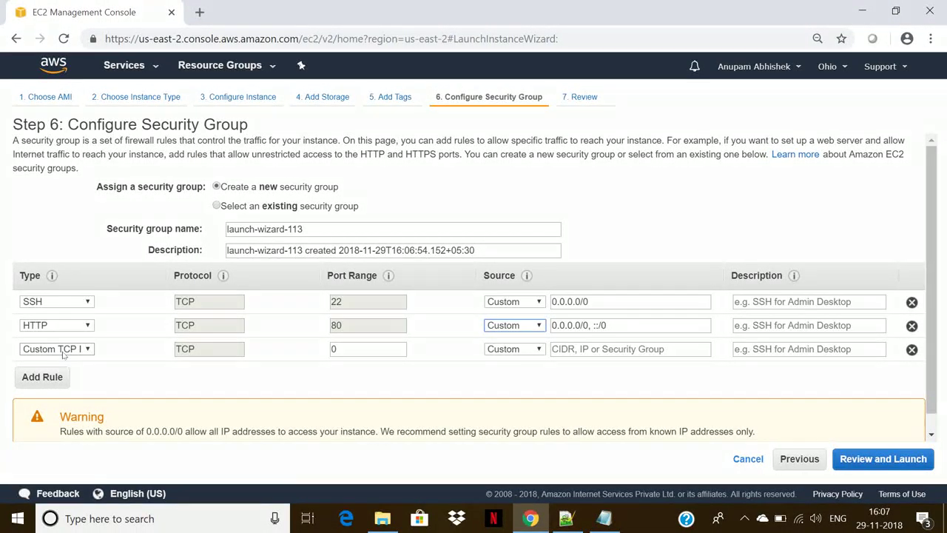
{"action": "left_click", "coordinate": [64, 352]}
{"action": "key", "text": "h"}
{"action": "key", "text": "h"}
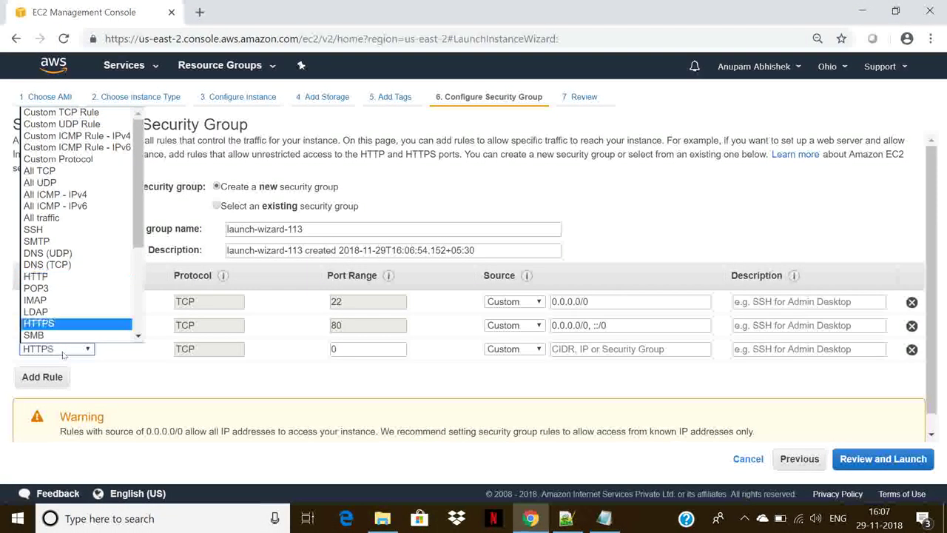
{"action": "key", "text": "Return"}
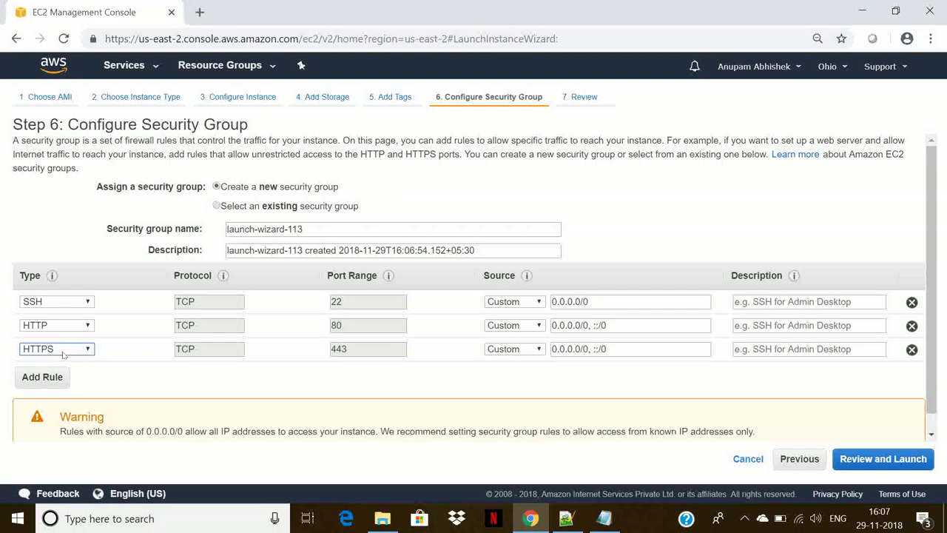
- Set the source of the SSH, HTTP and HTTPS rules to Anywhere
{"action": "left_click", "coordinate": [518, 301]}
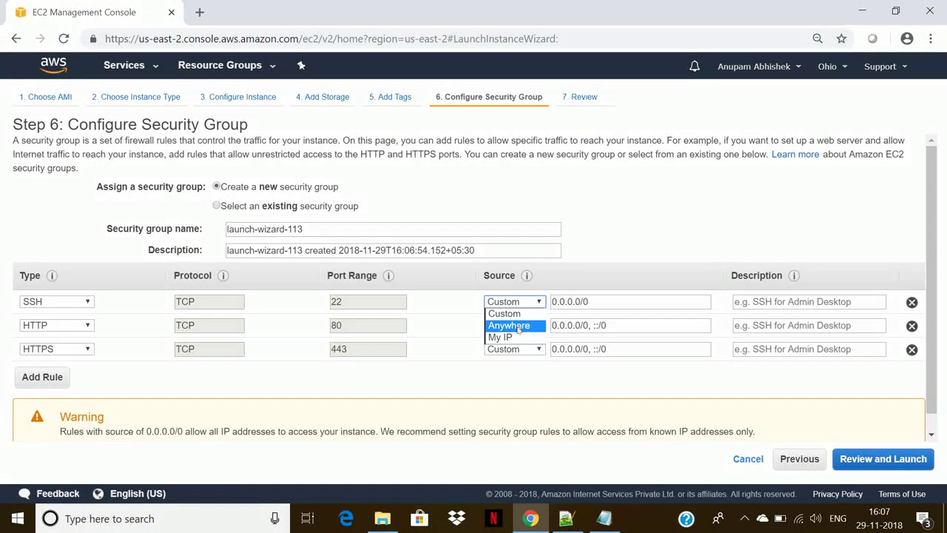
{"action": "left_click", "coordinate": [517, 325]}
{"action": "left_click", "coordinate": [517, 327]}
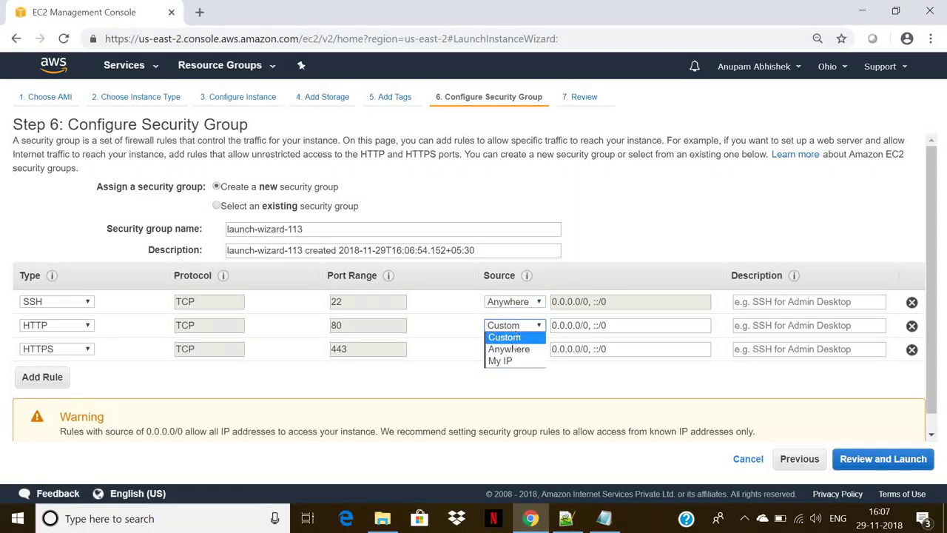
{"action": "left_click", "coordinate": [513, 348]}
{"action": "left_click", "coordinate": [513, 349]}
{"action": "left_click", "coordinate": [510, 373]}
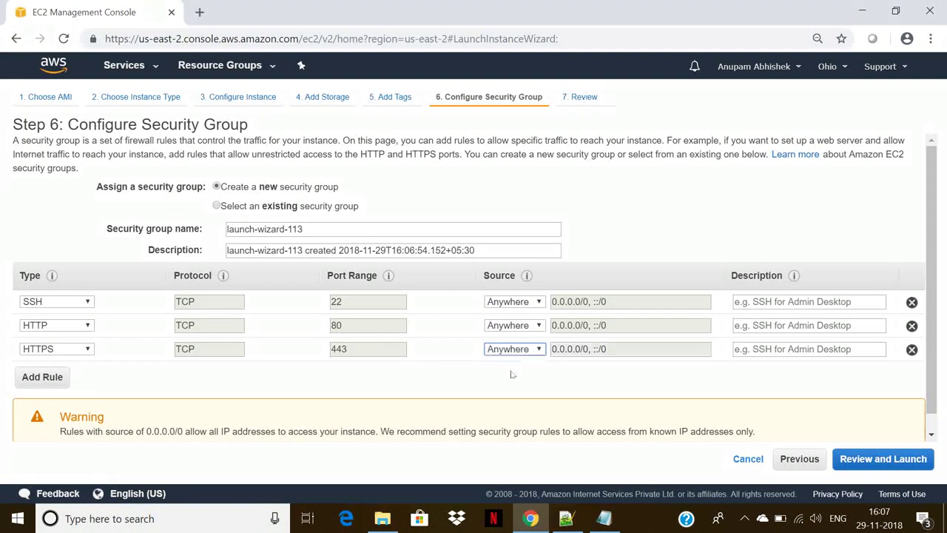
- Review the configuration and launch the instance with the existing ohio key pair, acknowledging access to its private key file
{"action": "left_click", "coordinate": [851, 460]}
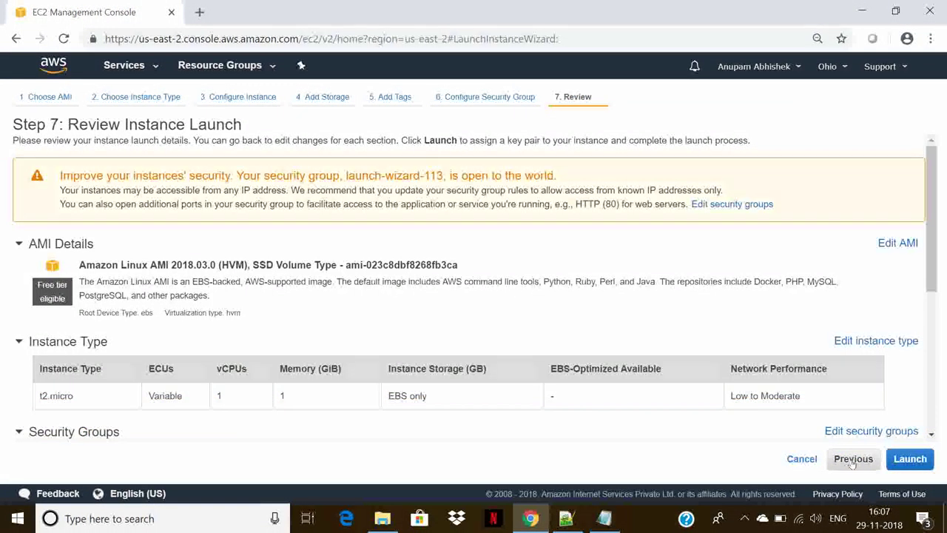
{"action": "left_click", "coordinate": [916, 462]}
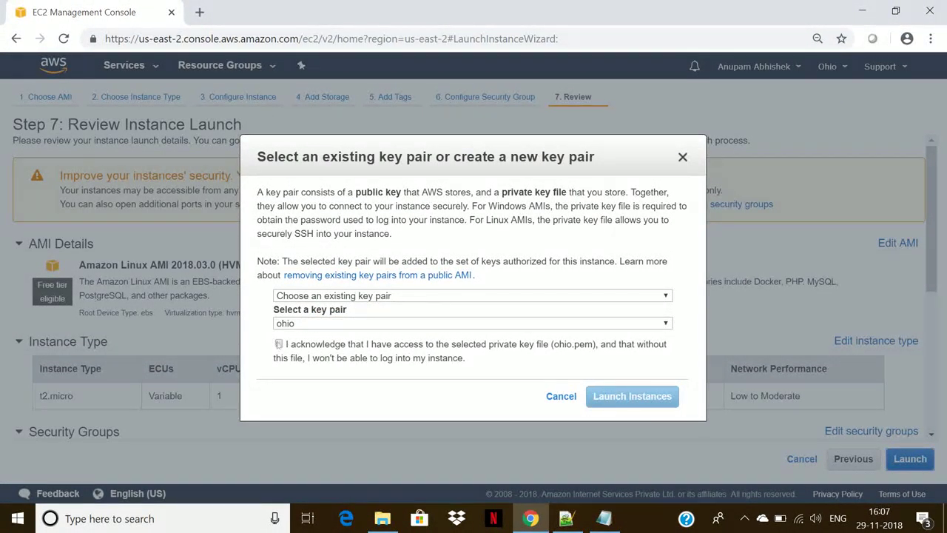
{"action": "left_click", "coordinate": [278, 344]}
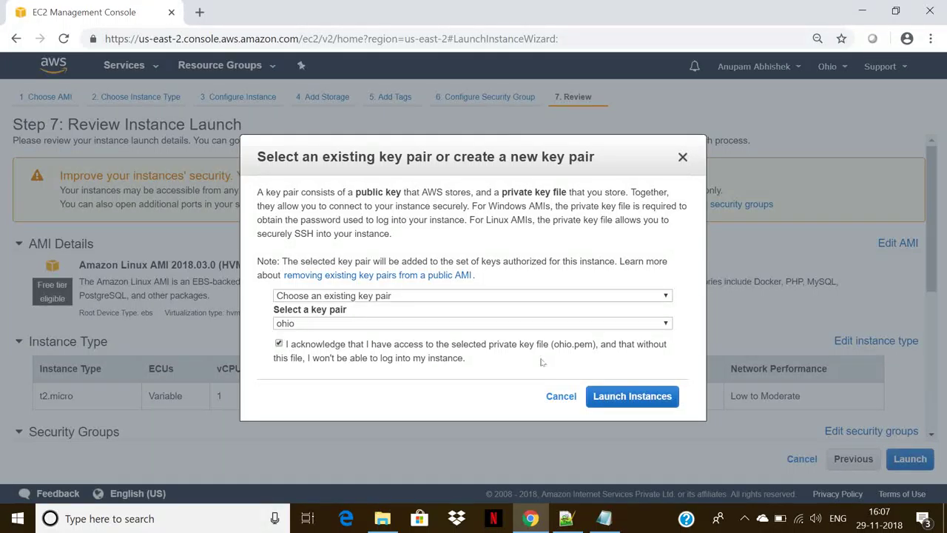
{"action": "left_click", "coordinate": [619, 394]}
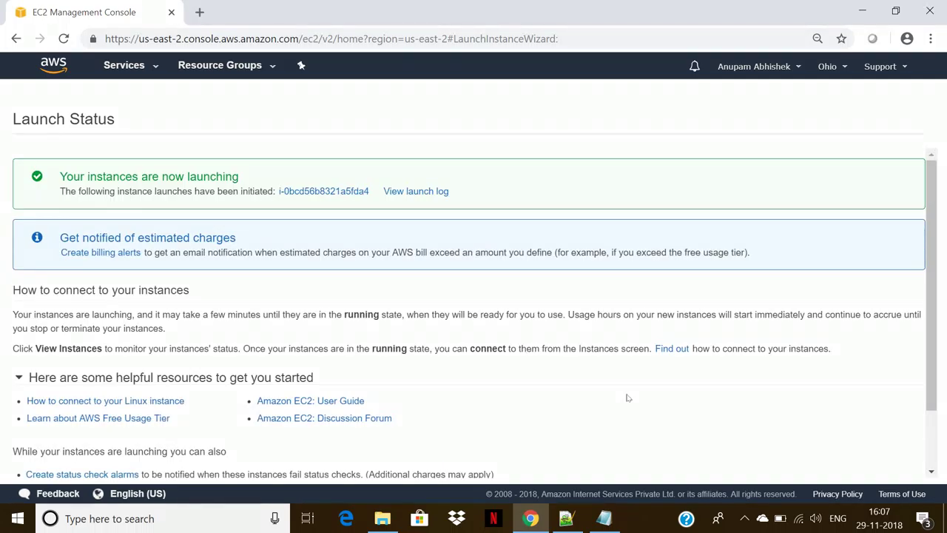
- Open the newly launched instance's details and copy its IPv4 public IP
{"action": "left_click", "coordinate": [337, 198]}
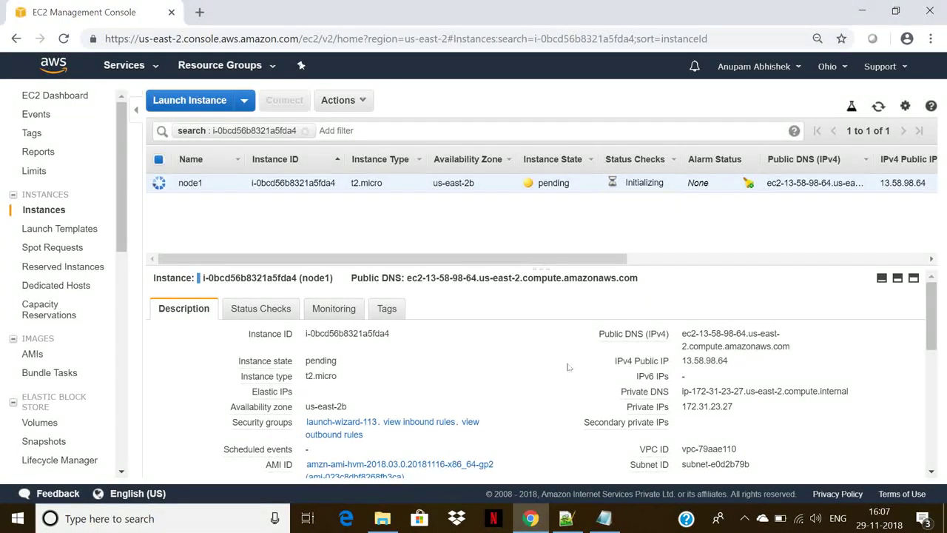
{"action": "left_click", "coordinate": [738, 360]}
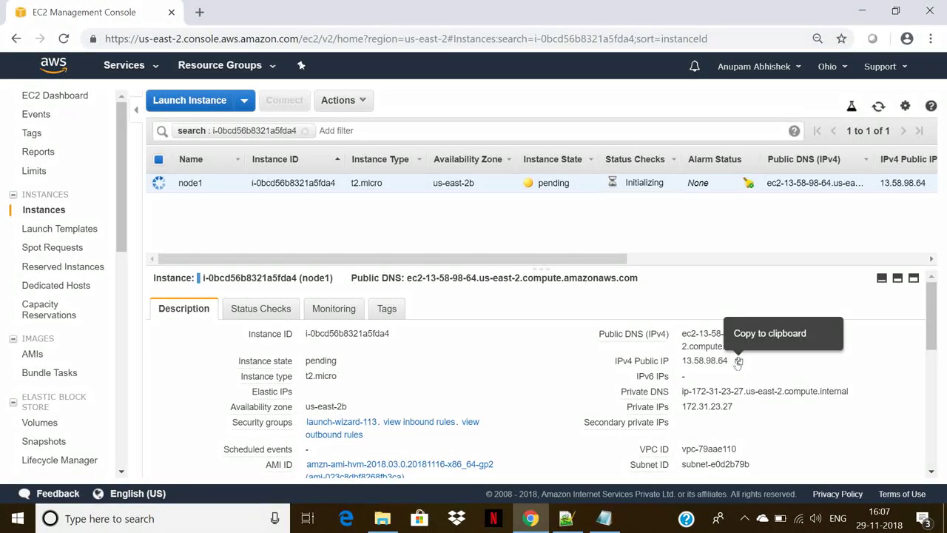
{"action": "left_click", "coordinate": [739, 361]}
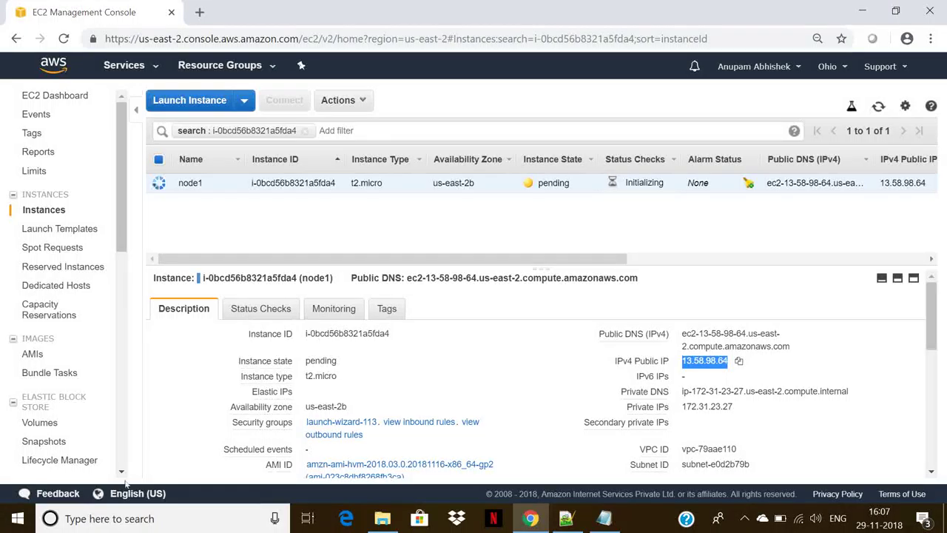
- Switch to PuTTY and enter the copied IP 13.58.98.64 as the host name
{"action": "left_click", "coordinate": [17, 520]}
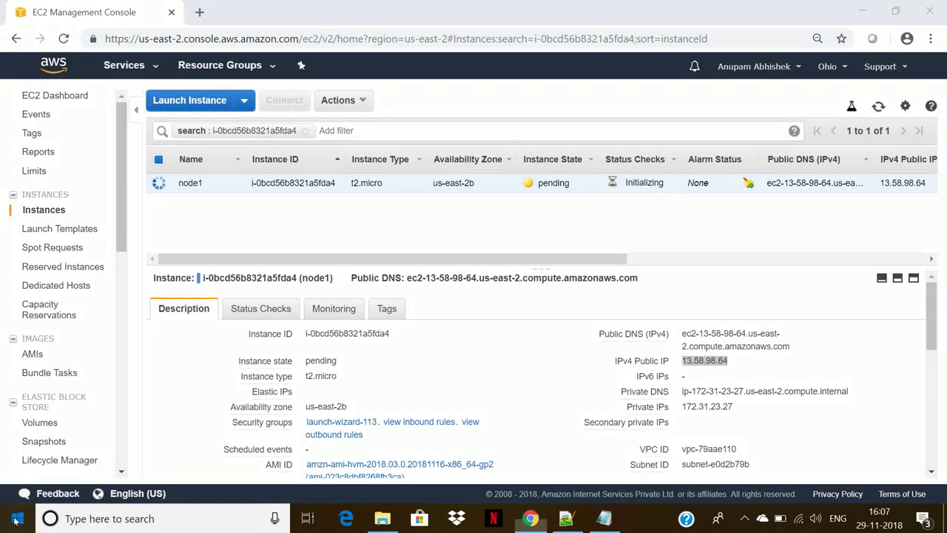
{"action": "type", "text": "putty"}
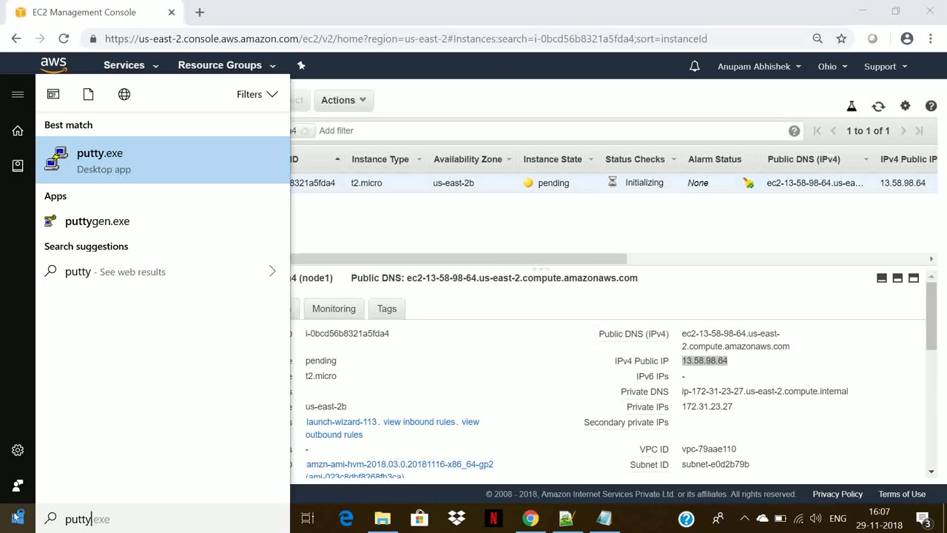
{"action": "key", "text": "Return"}
{"action": "key", "text": "ctrl+v"}
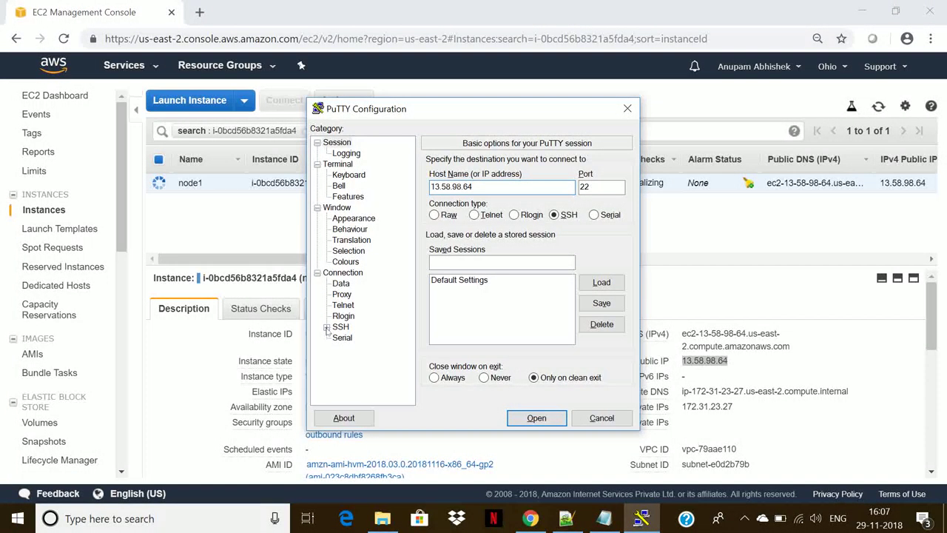
- Set ohio.ppk from Downloads as the private key file for SSH authentication, and return to the EC2 console in the browser
{"action": "left_click", "coordinate": [326, 327]}
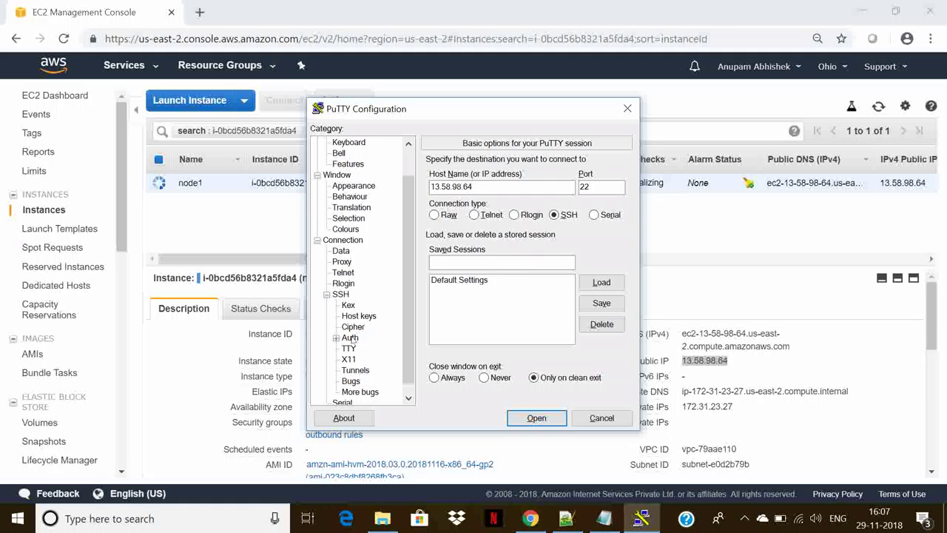
{"action": "left_click", "coordinate": [351, 338]}
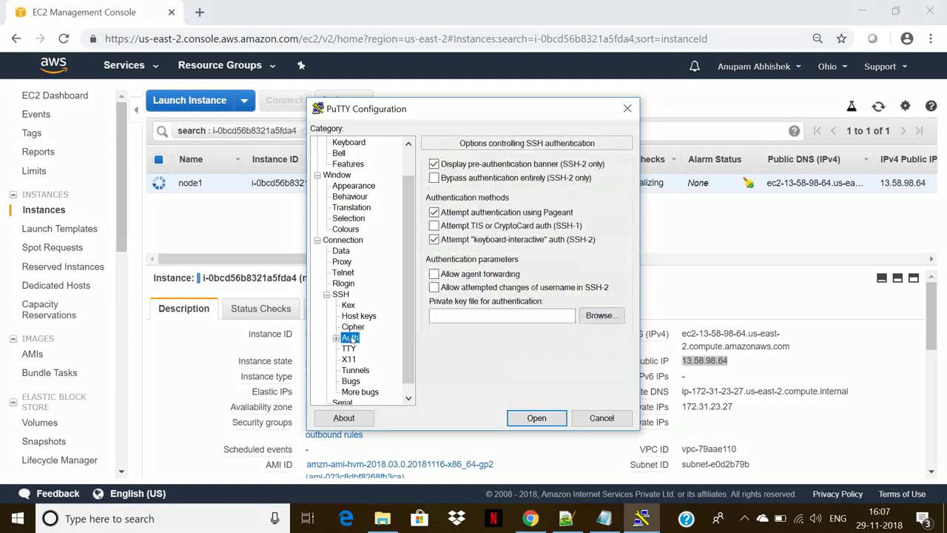
{"action": "left_click", "coordinate": [601, 317]}
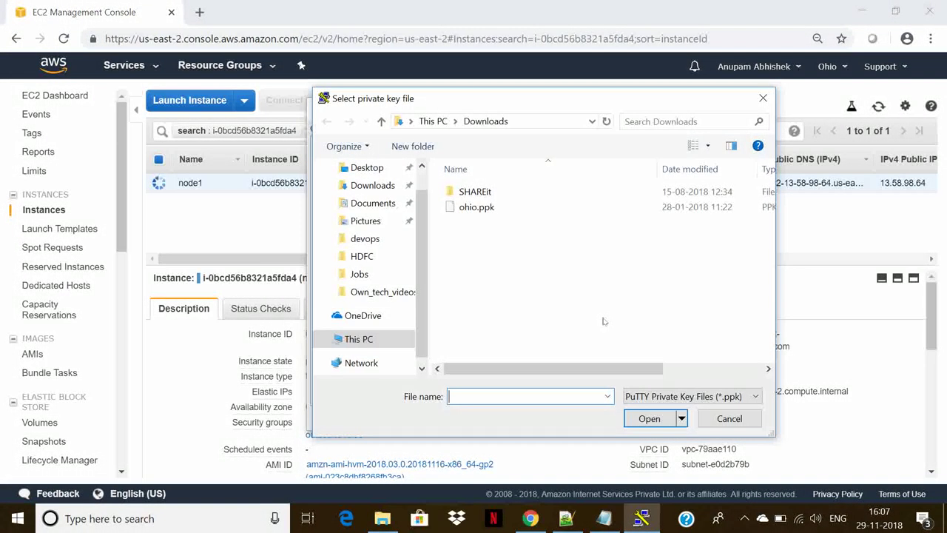
{"action": "left_click", "coordinate": [498, 210]}
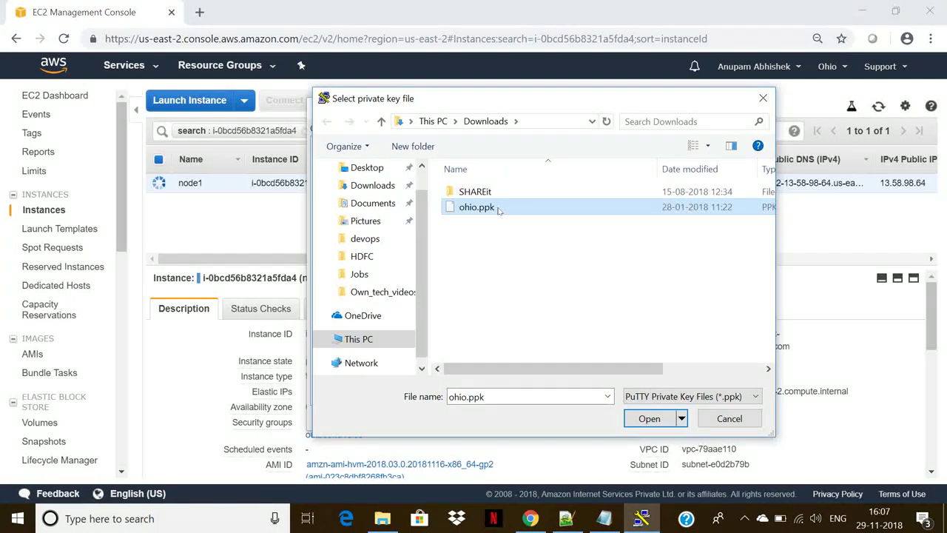
{"action": "left_click", "coordinate": [649, 418]}
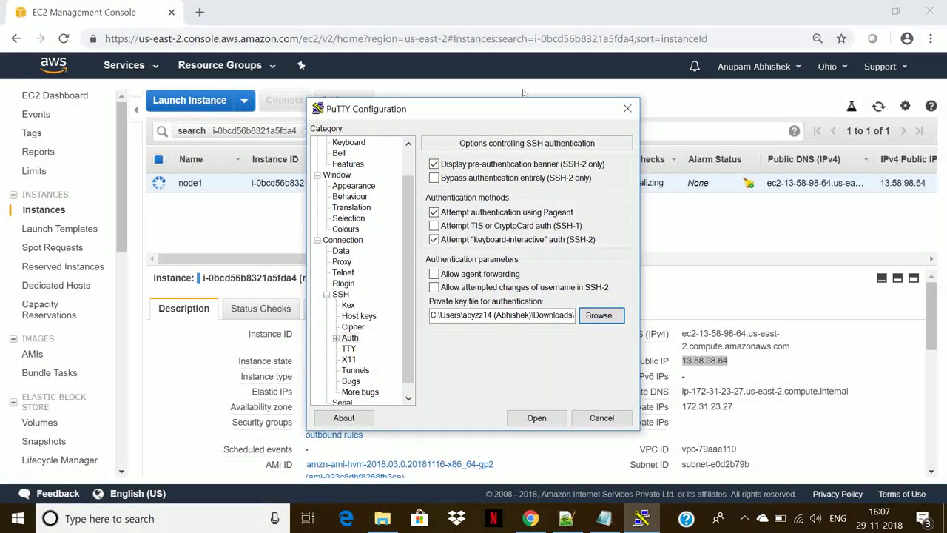
{"action": "left_click", "coordinate": [523, 91]}
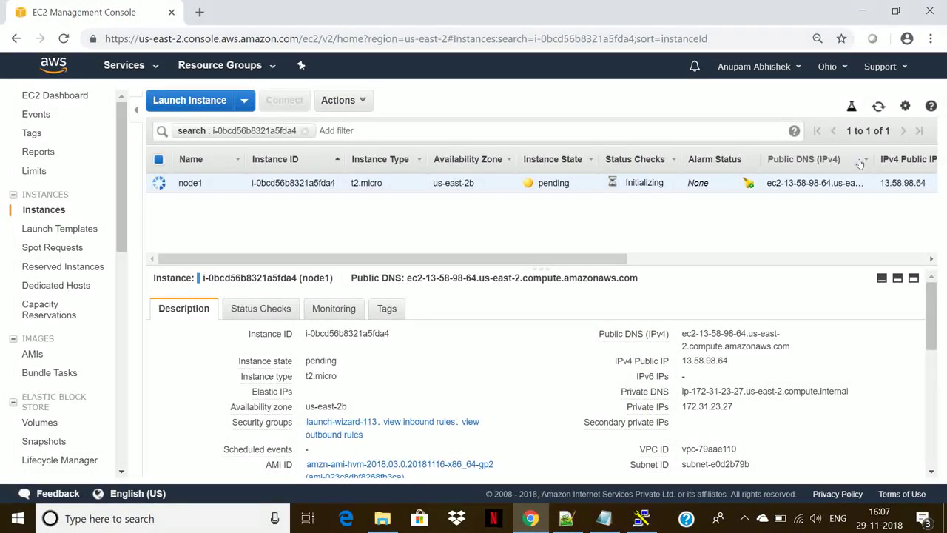
- Refresh the instance list, and switch to PuTTY to open the SSH connection, accepting the server's host key into the cache
{"action": "left_click", "coordinate": [877, 106]}
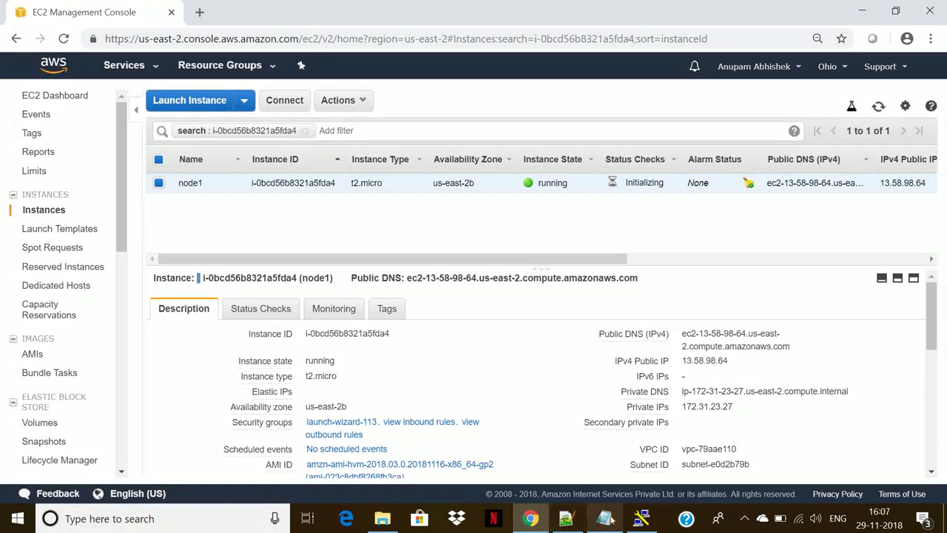
{"action": "left_click", "coordinate": [639, 521]}
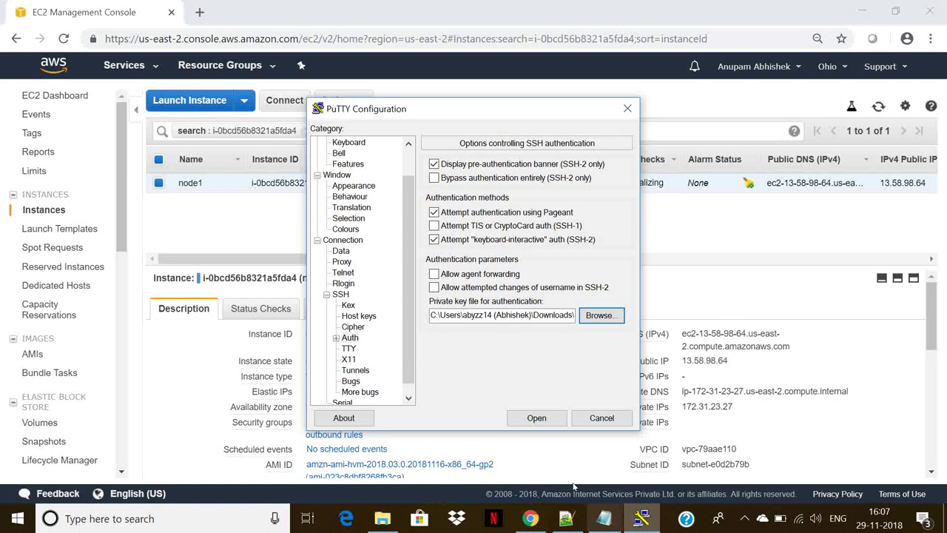
{"action": "left_click", "coordinate": [535, 418]}
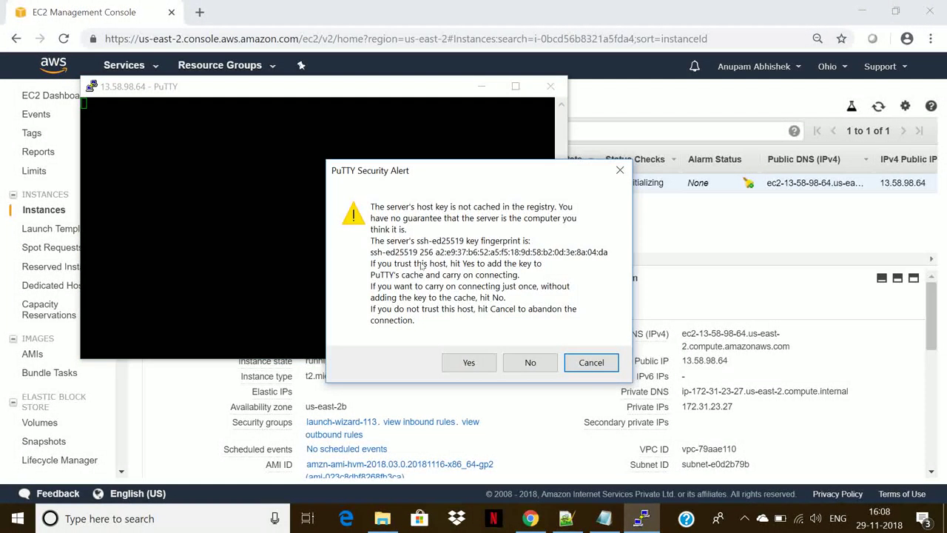
{"action": "left_click", "coordinate": [474, 361]}
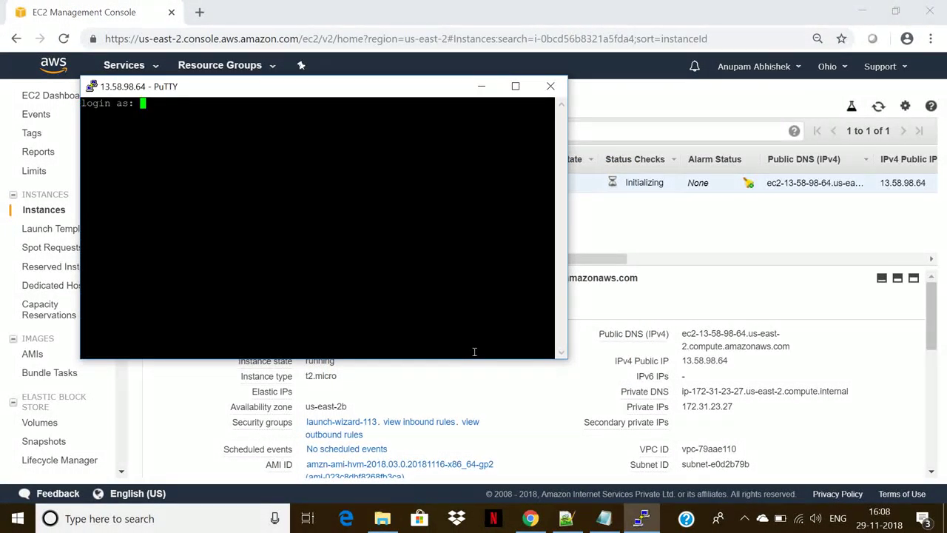
- Log in to the instance as ec2-user and switch to the root user with sudo su
{"action": "type", "text": "ec2-user"}
{"action": "key", "text": "Return"}
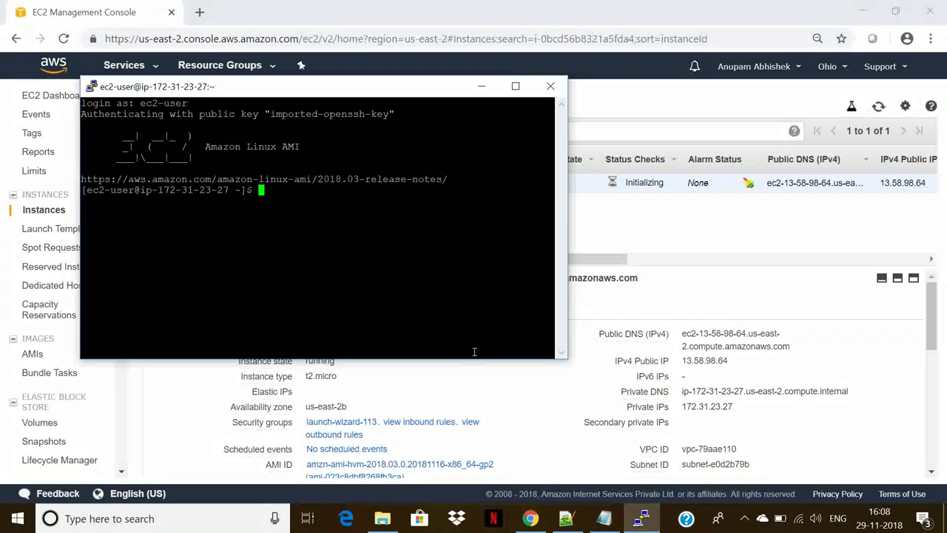
{"action": "type", "text": "sudo su"}
{"action": "key", "text": "Return"}
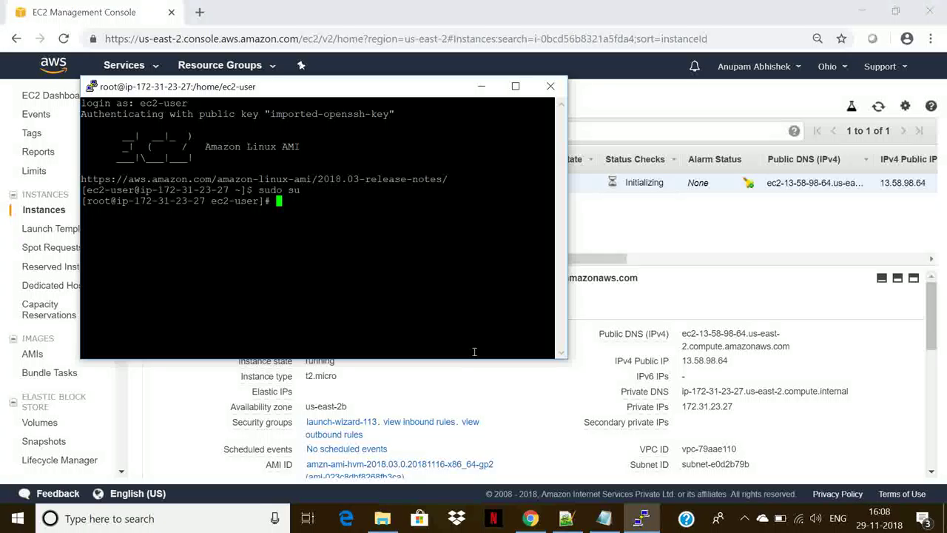
- Install the Apache web server with yum install httpd, approving the package installation with y
{"action": "type", "text": "yum instal"}
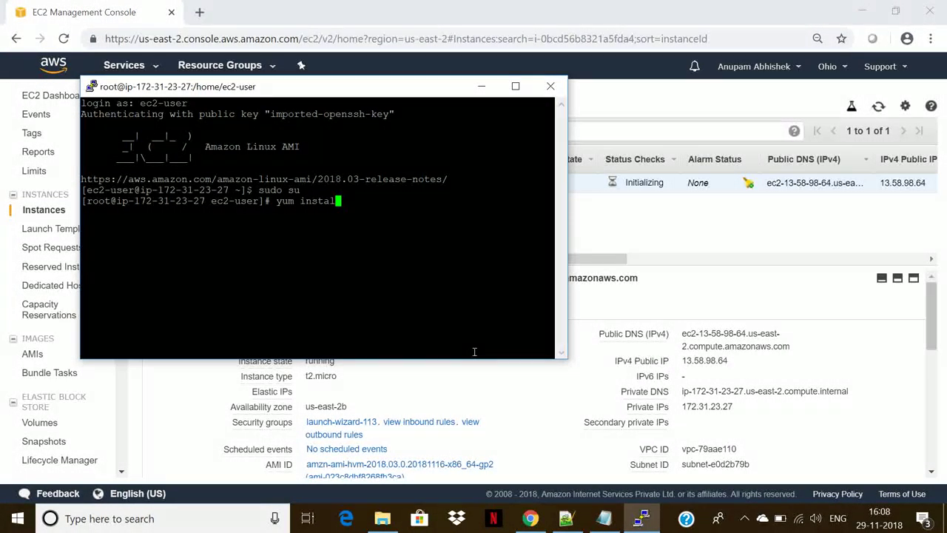
{"action": "type", "text": "l httpd"}
{"action": "key", "text": "Return"}
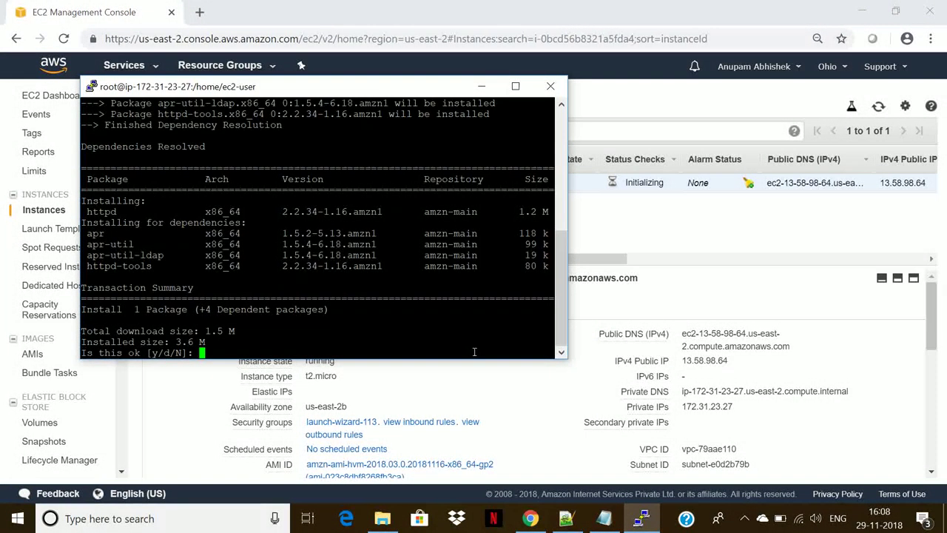
{"action": "type", "text": "y"}
{"action": "key", "text": "Return"}
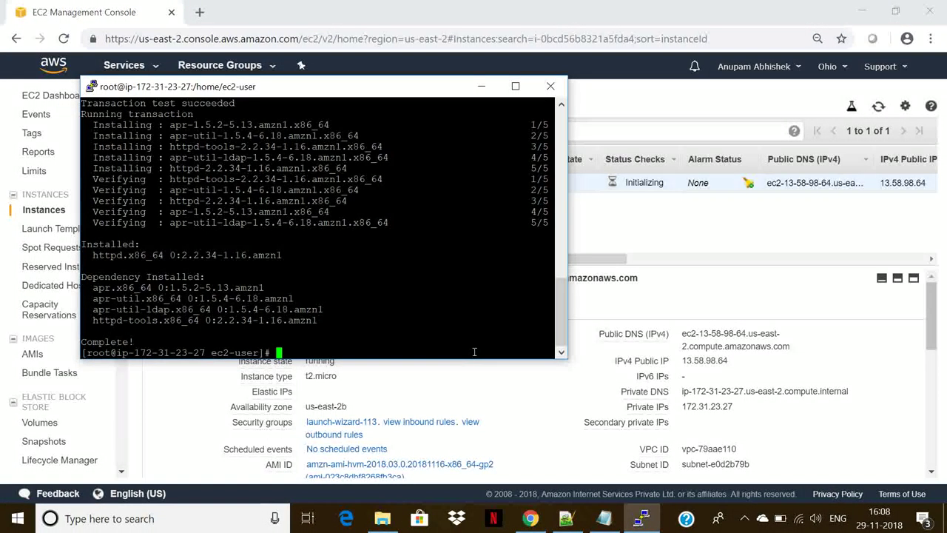
- Start the Apache web server with service httpd start
{"action": "type", "text": "servi"}
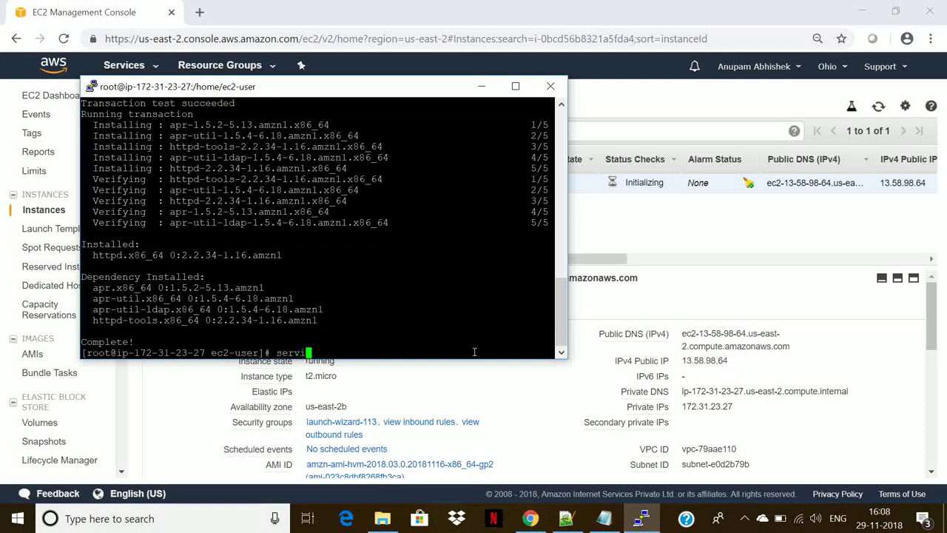
{"action": "type", "text": "ce h"}
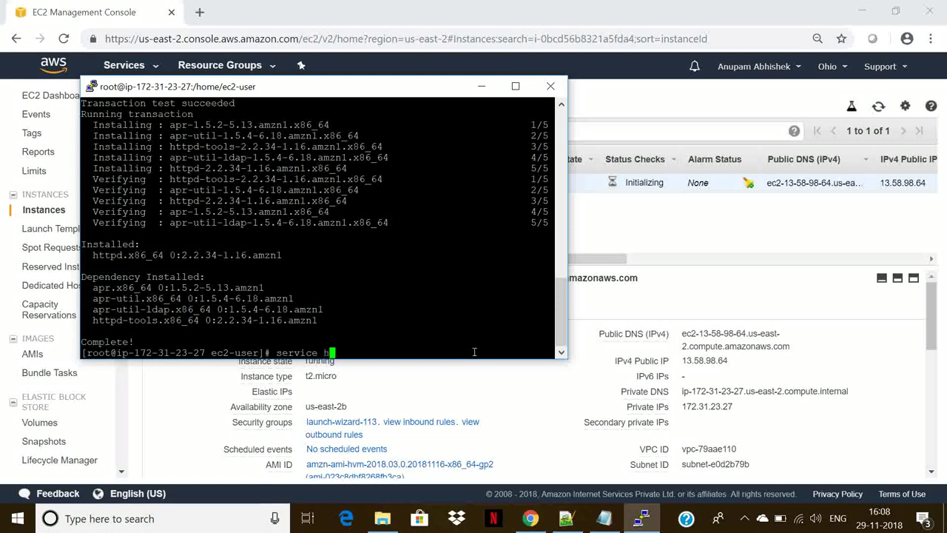
{"action": "type", "text": "ttpd start"}
{"action": "key", "text": "Return"}
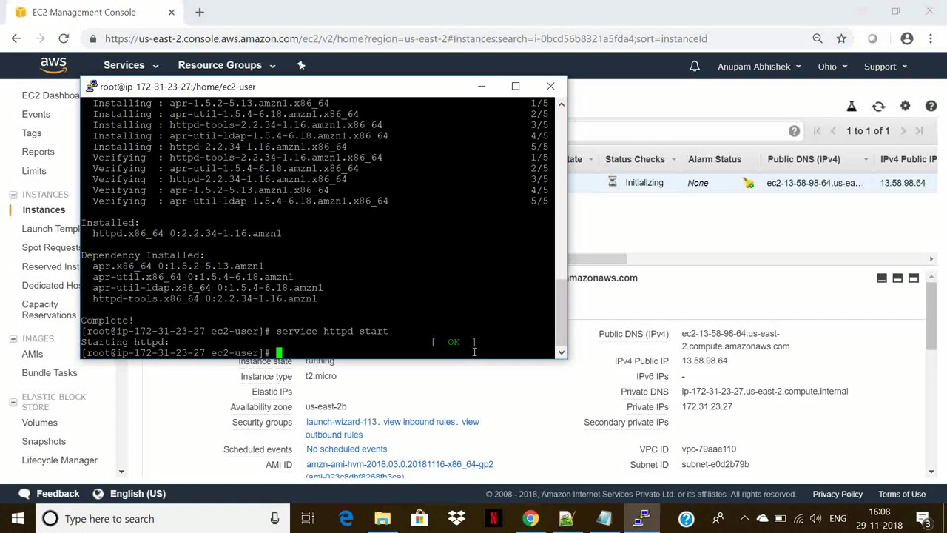
- Enter a cd command with an absolute path beginning at / to change the working directory
{"action": "type", "text": "cd /"}
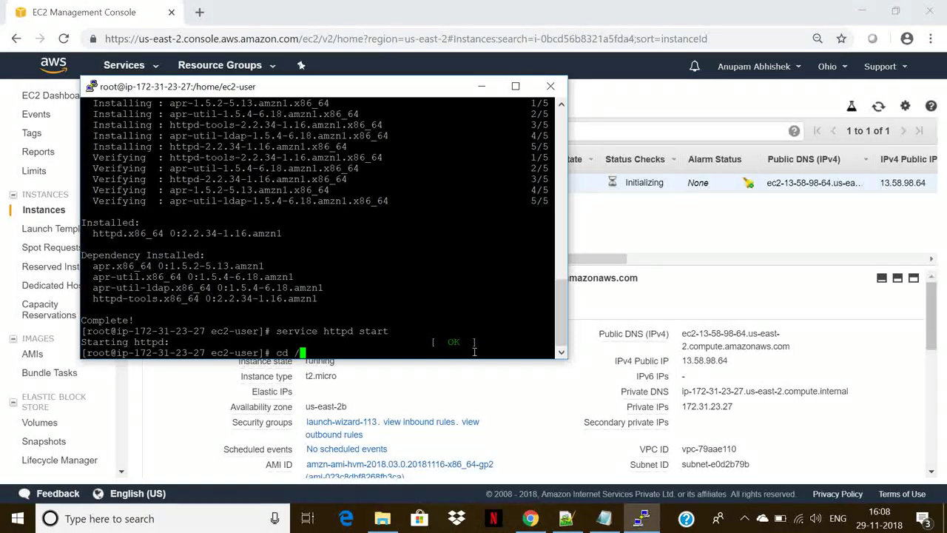